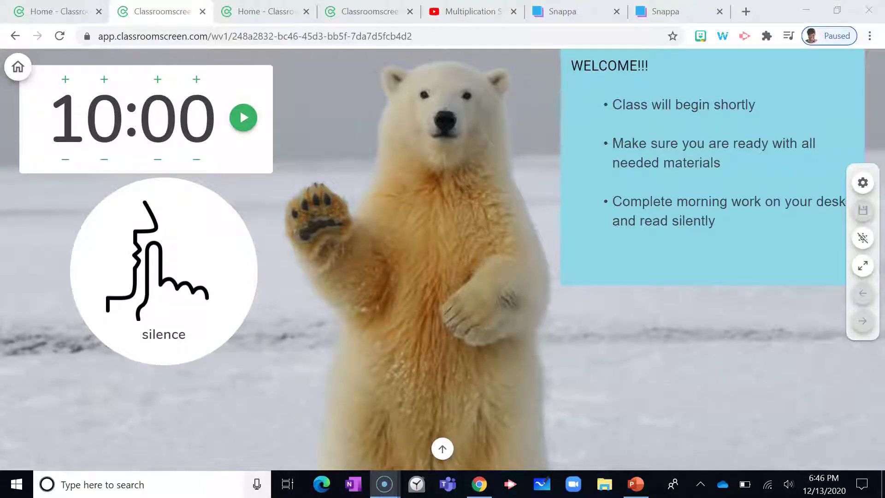
View the example morning screen that combines a greeting with a multiplication video.
left_click(370, 12)
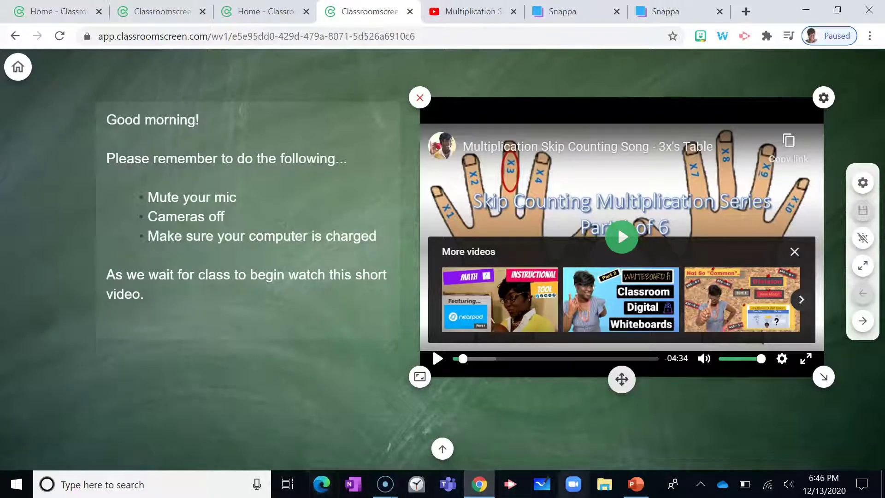
key("alt+Tab")
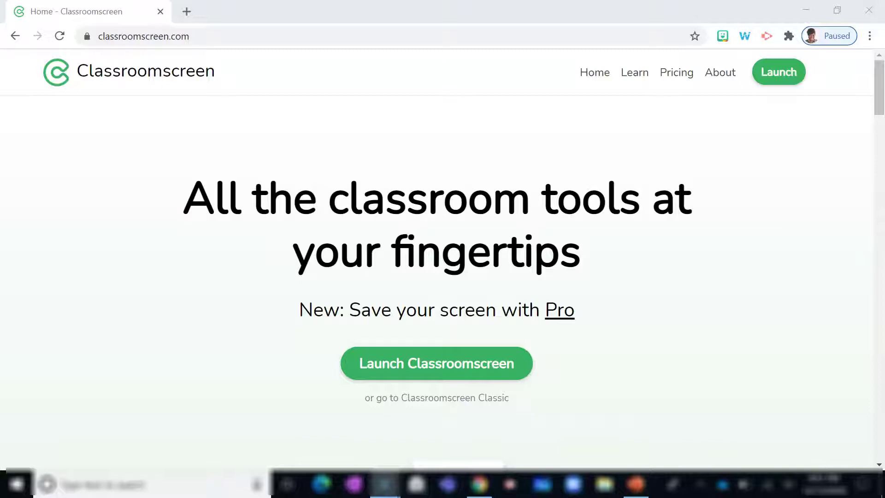
Launch a new Classroomscreen and set its background to the colourful balloons photo.
left_click(436, 363)
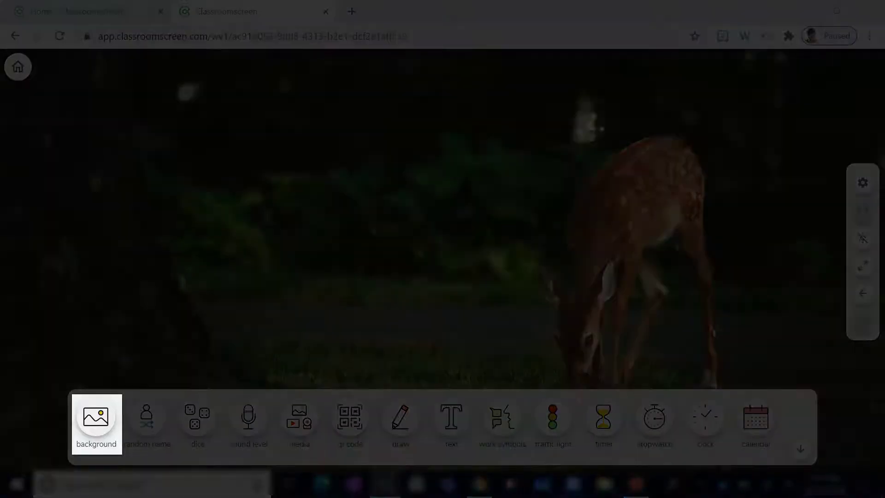
left_click(96, 418)
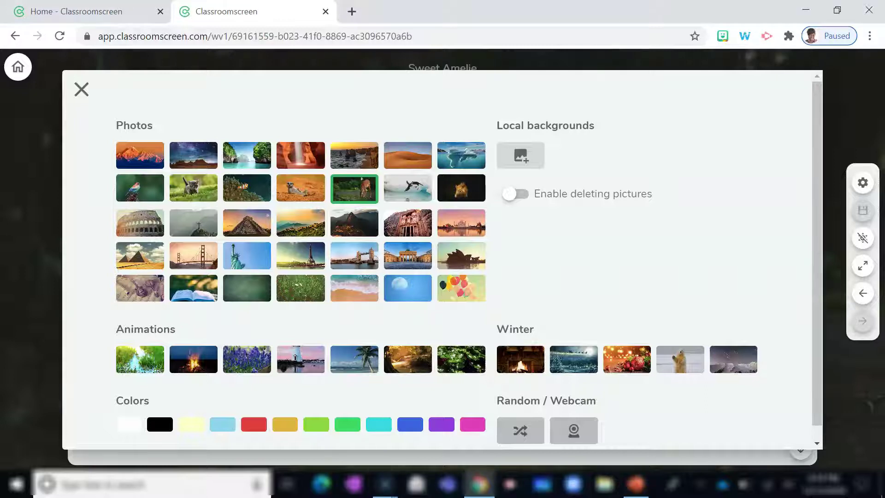
left_click(461, 288)
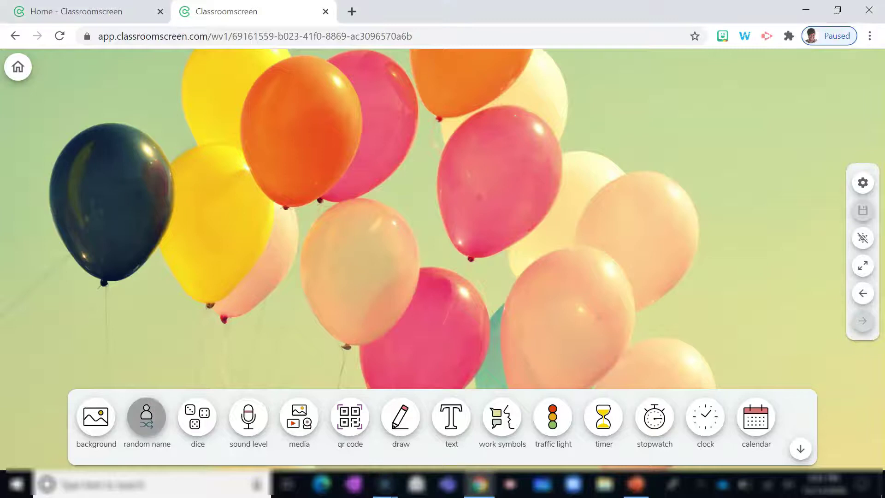
Draw a name from Group 1 with a random name widget and toggle its Remember chosen students option.
left_click(146, 417)
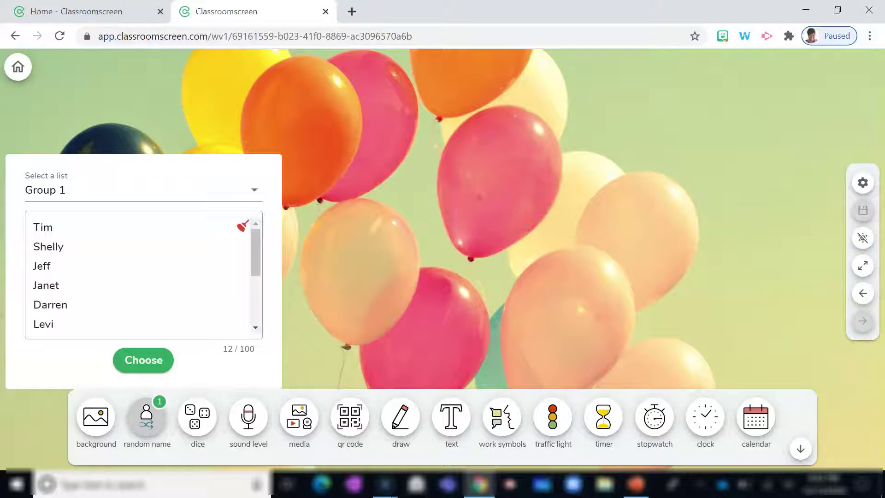
left_click(144, 360)
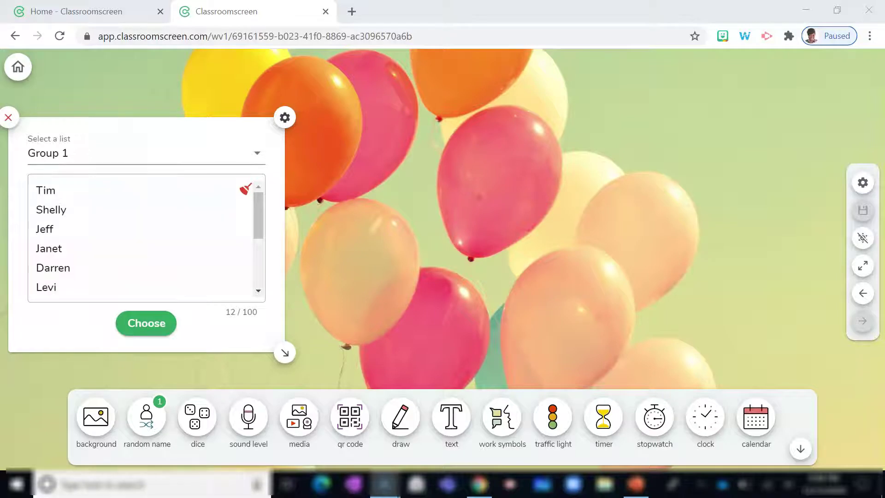
left_click(284, 118)
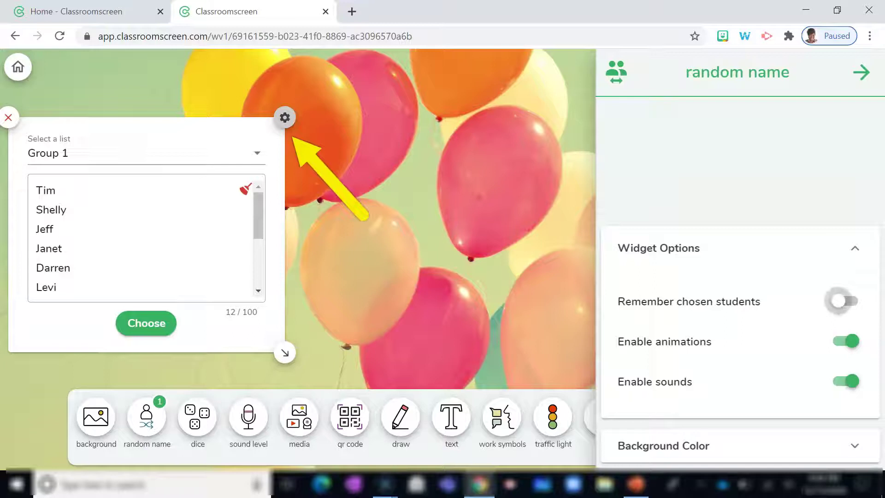
left_click(838, 302)
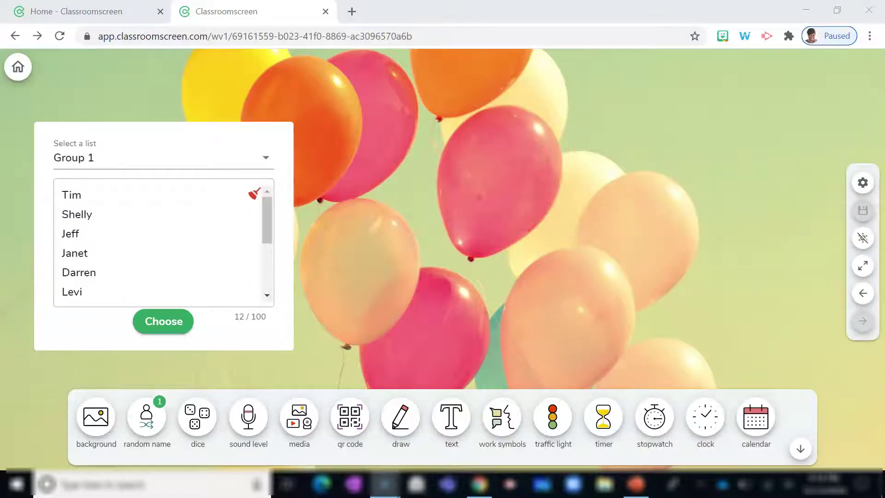
Add a dice widget, set it to two dice and roll them.
left_click(197, 417)
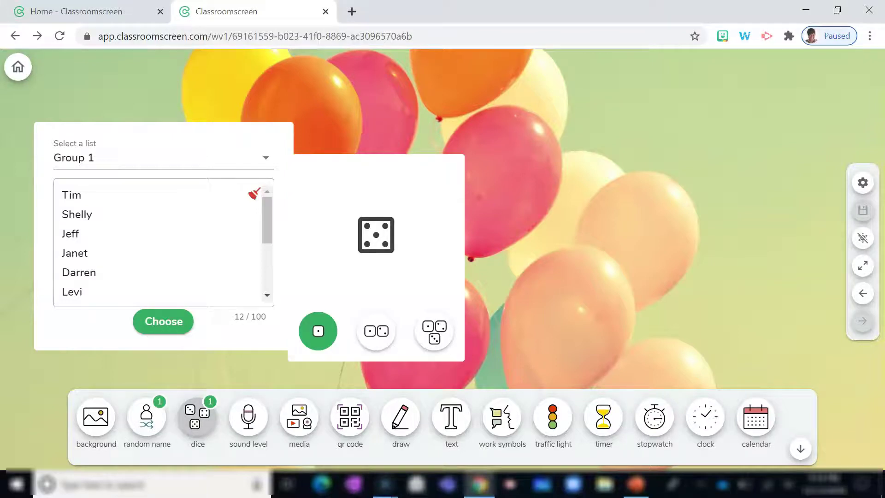
left_click(376, 331)
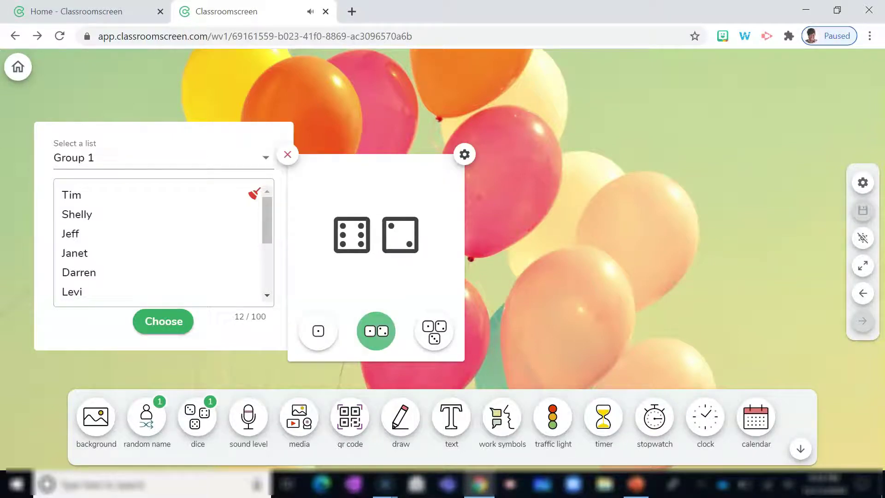
left_click(376, 331)
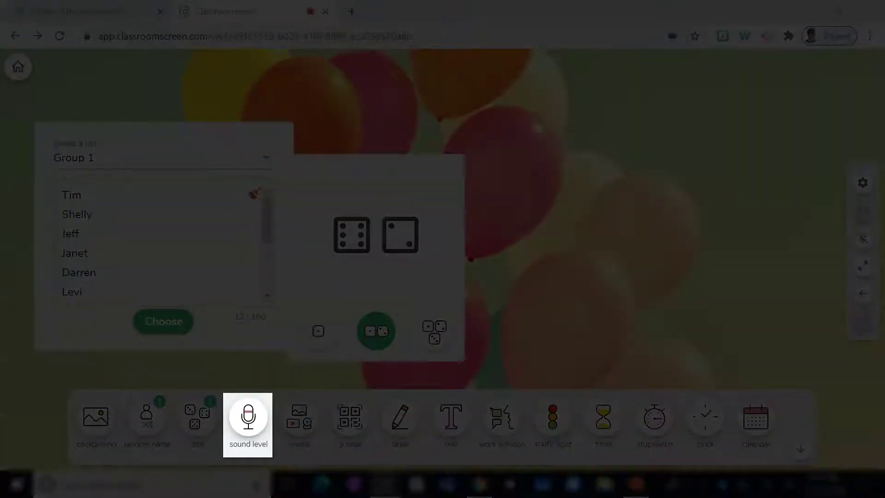
Add a sound level widget and try its noise alarm by switching it on and off again.
left_click(248, 417)
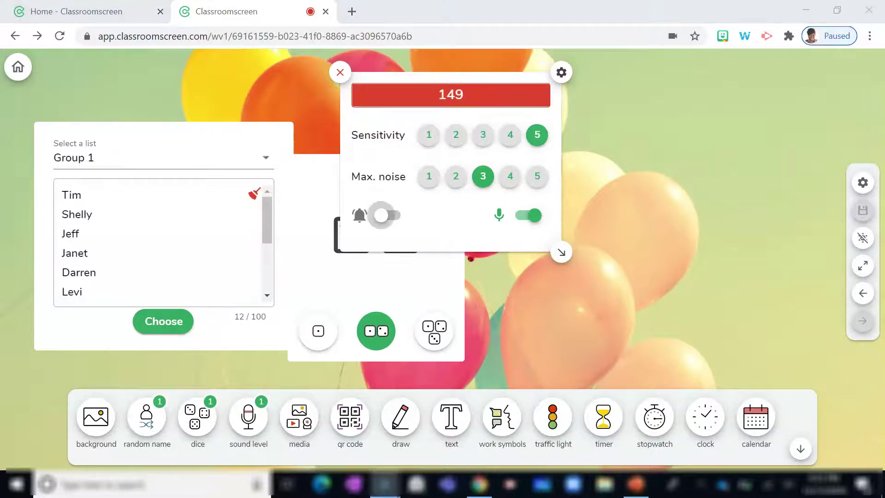
left_click(386, 215)
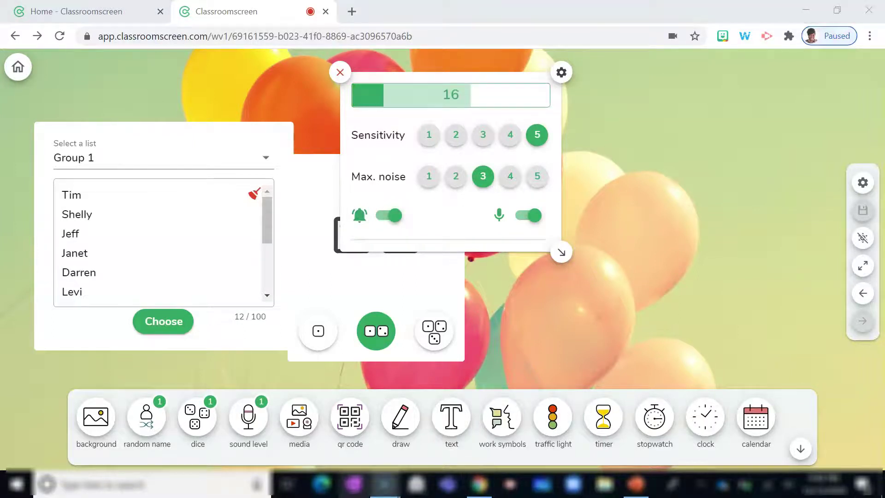
left_click(299, 417)
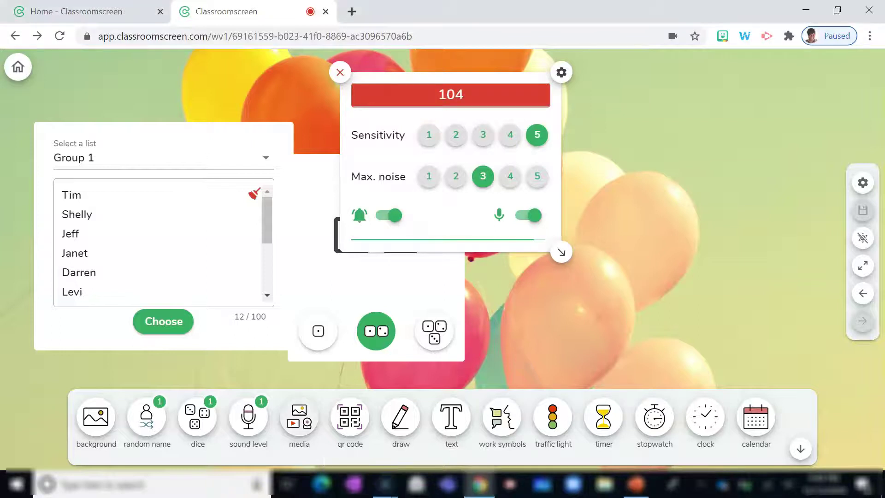
left_click(395, 215)
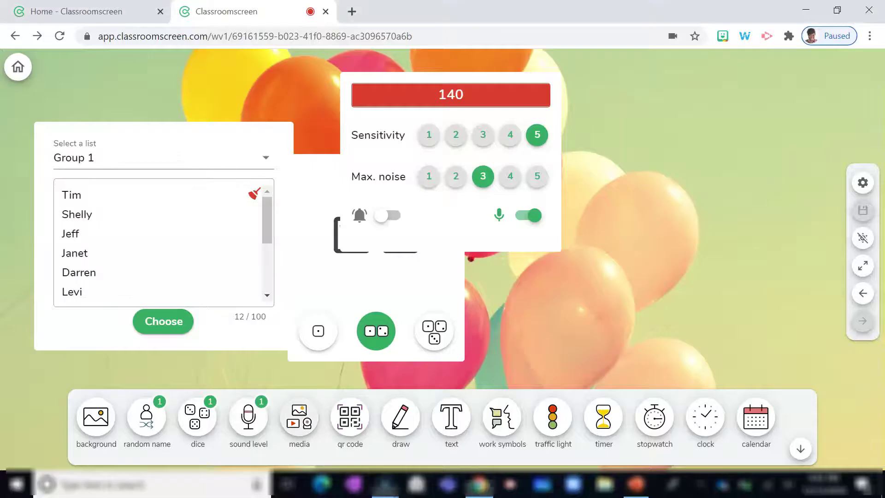
left_click(299, 418)
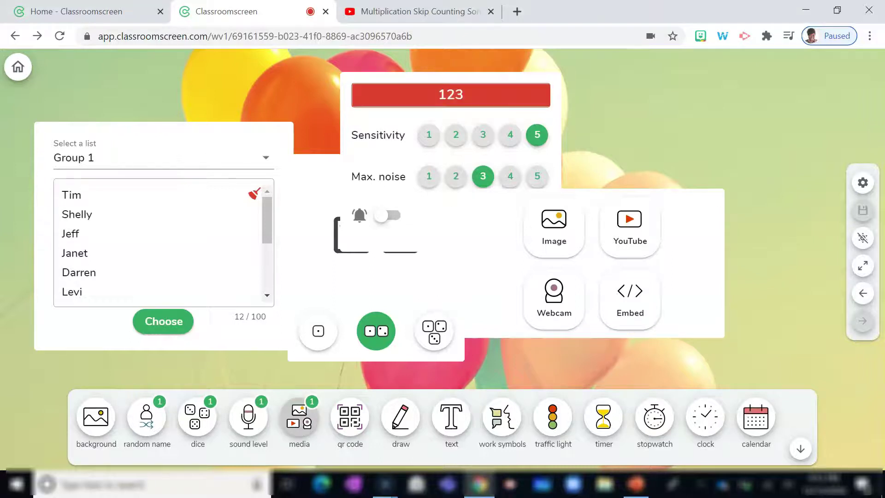
left_click(629, 226)
type("https://youtu.be/3mdGONzJ03k")
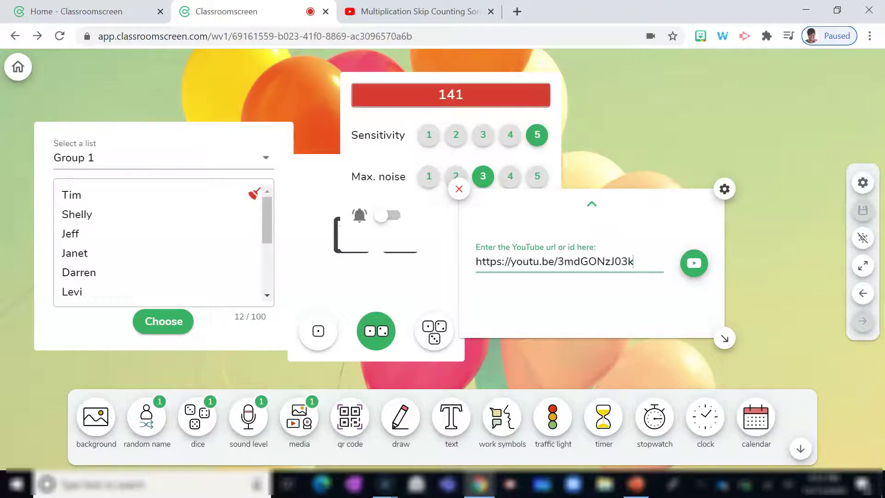
left_click(693, 263)
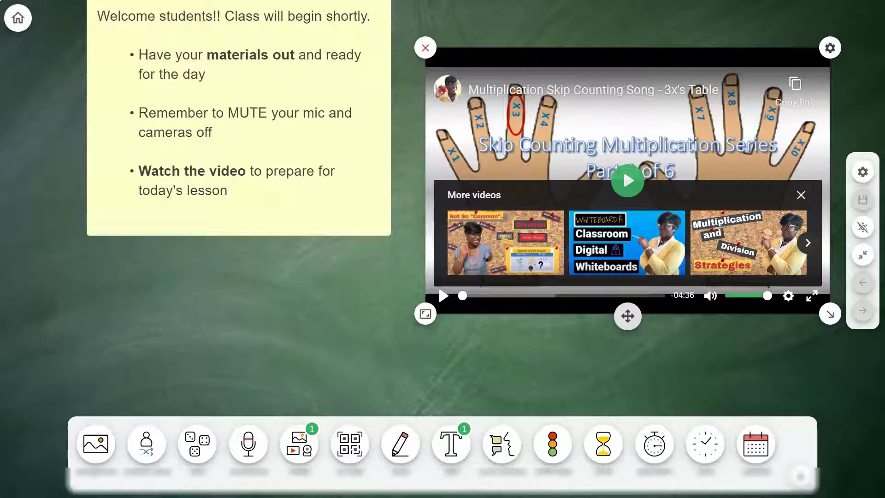
left_click(438, 283)
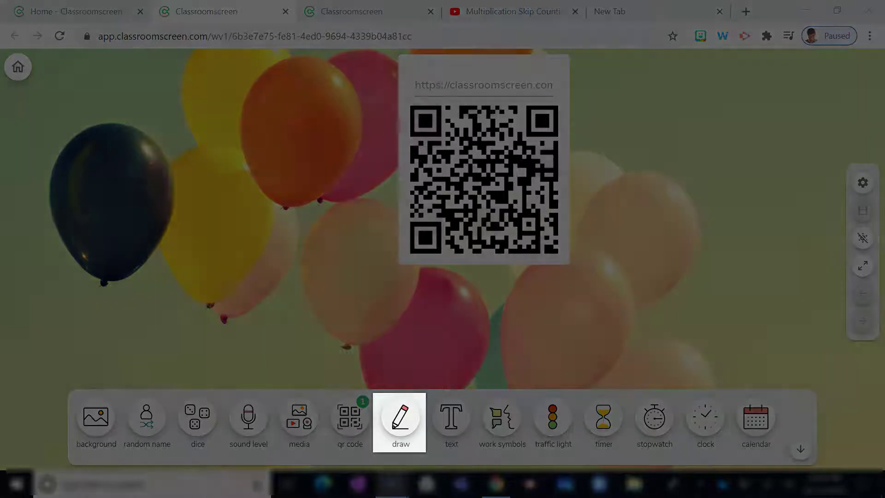
Add a draw widget, show its pen colour and line thickness choices, and select the eraser.
left_click(401, 417)
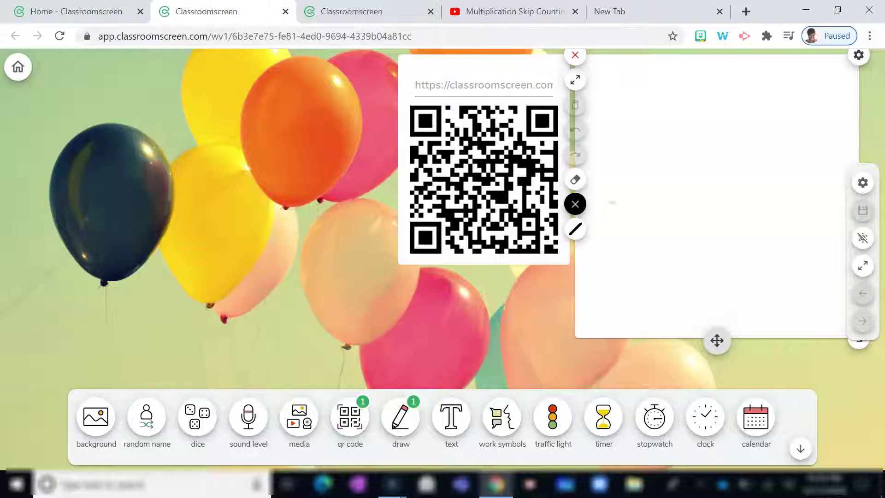
left_click(575, 229)
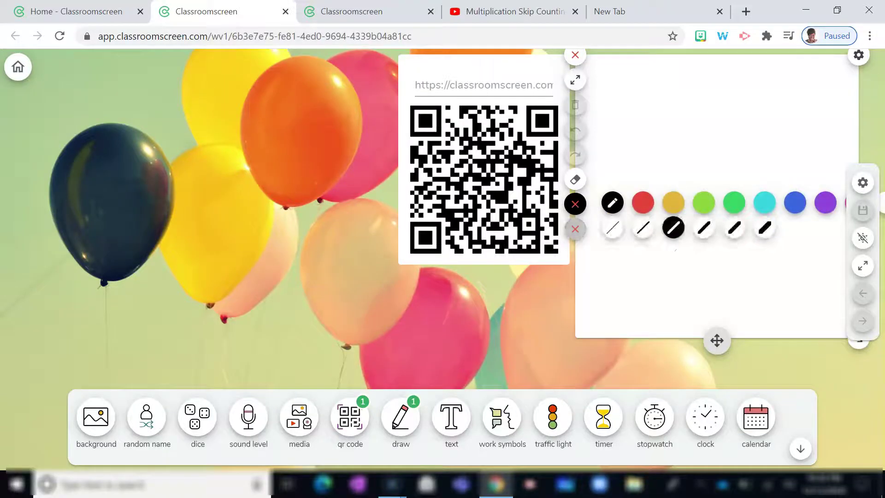
left_click(575, 179)
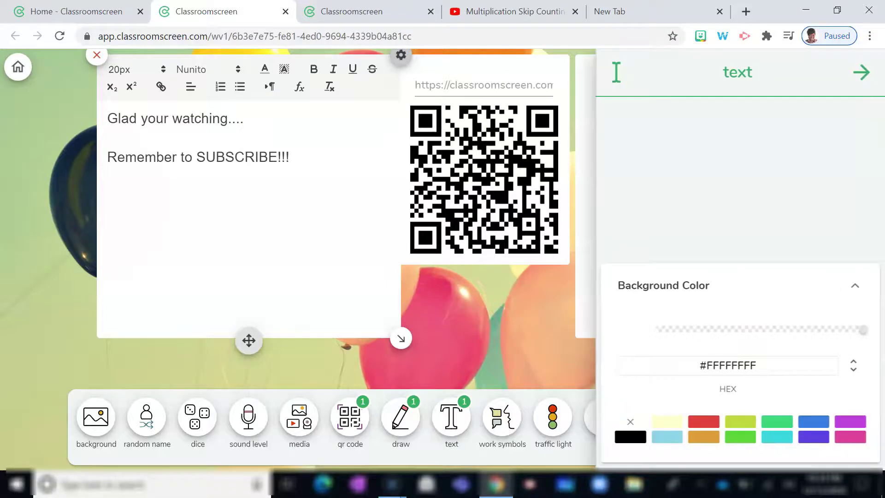
Try red and orange as the text widget's background colour and settle on light blue.
left_click(703, 422)
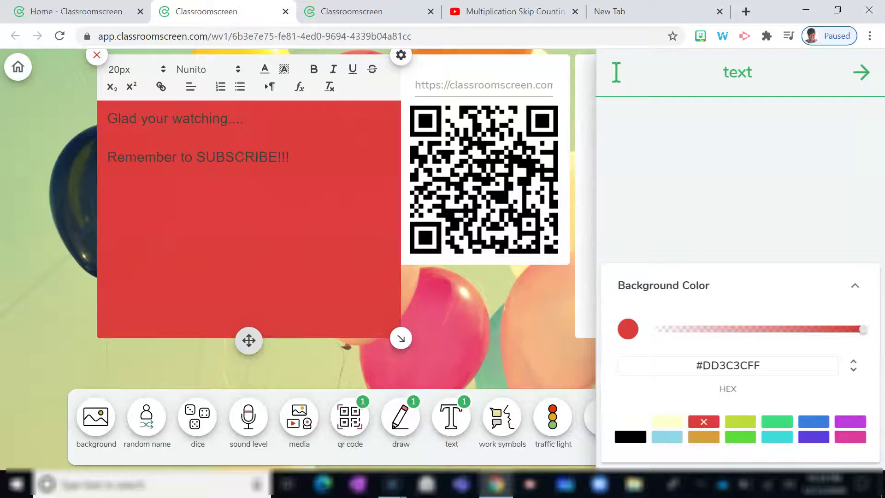
left_click(703, 436)
left_click(667, 436)
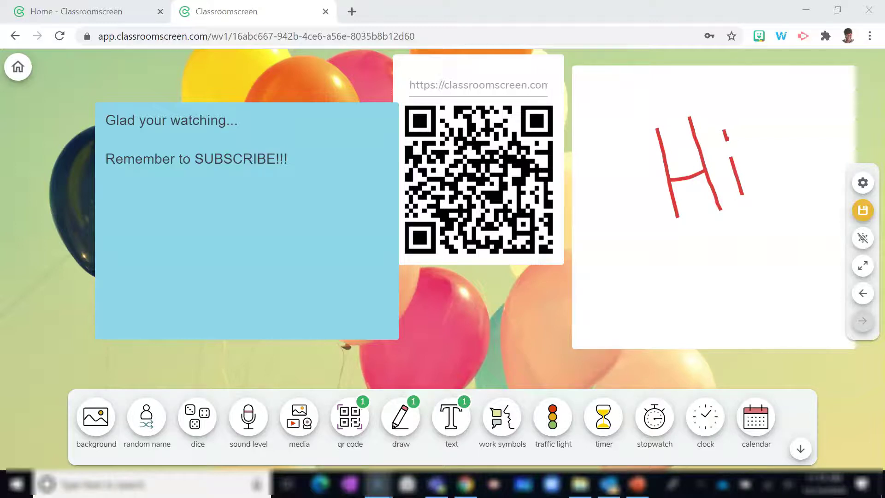
Add a work symbols widget and go through its symbols, ending on work together.
left_click(502, 417)
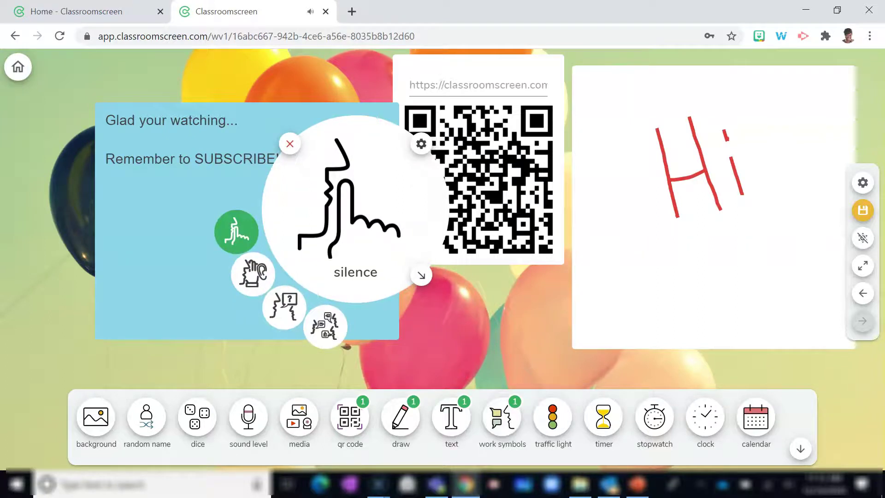
left_click(253, 274)
left_click(284, 307)
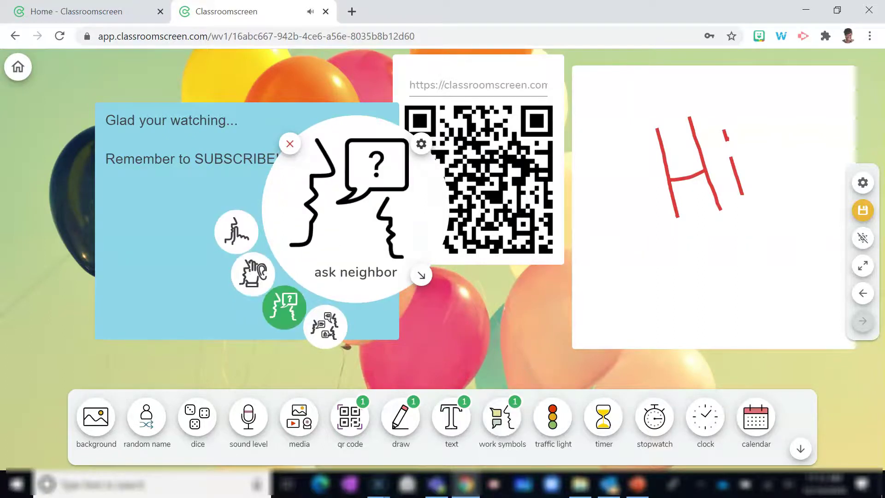
left_click(325, 327)
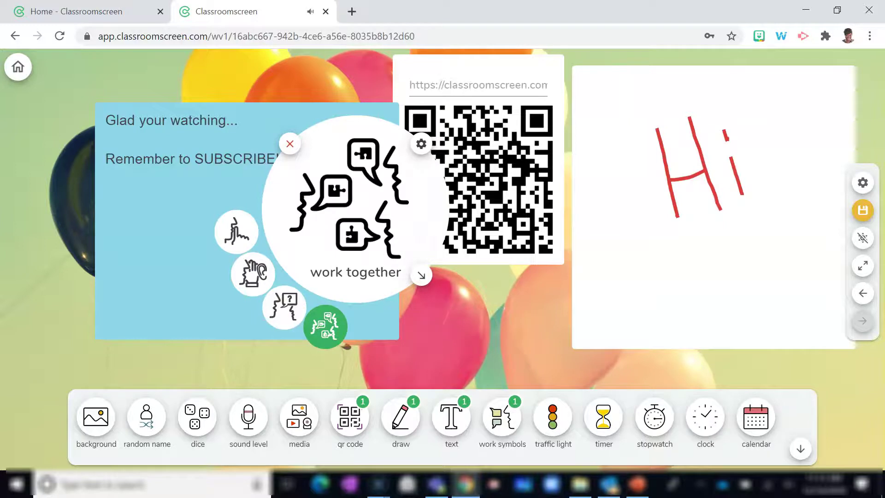
Add a traffic light widget and switch it through green and yellow back to red.
left_click(553, 416)
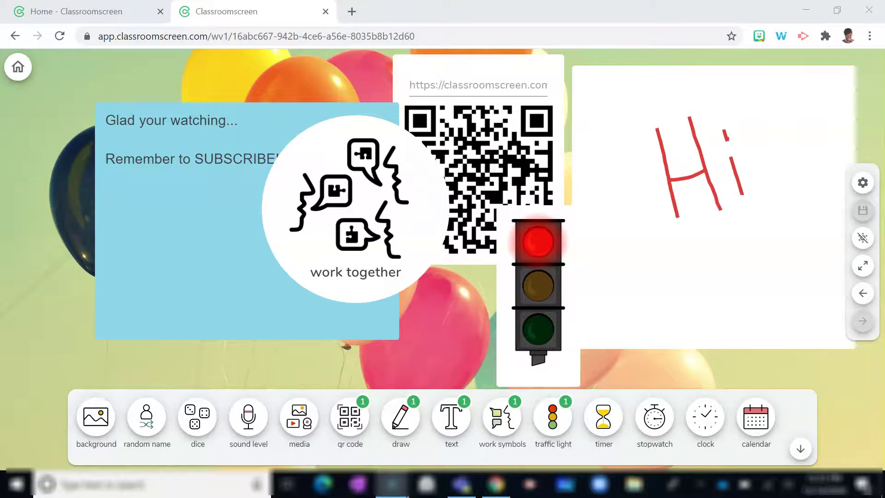
left_click(538, 329)
left_click(538, 286)
left_click(538, 242)
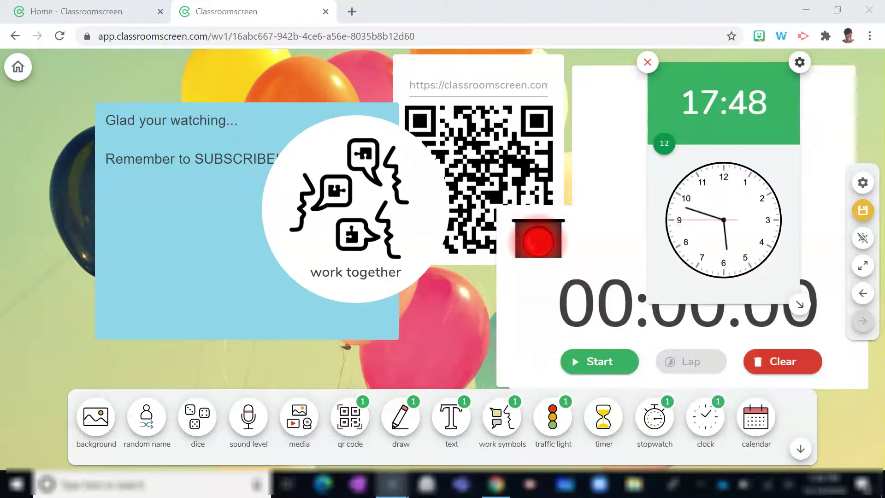
Switch the clock widget to 12-hour time and add a calendar widget to the screen.
left_click(664, 143)
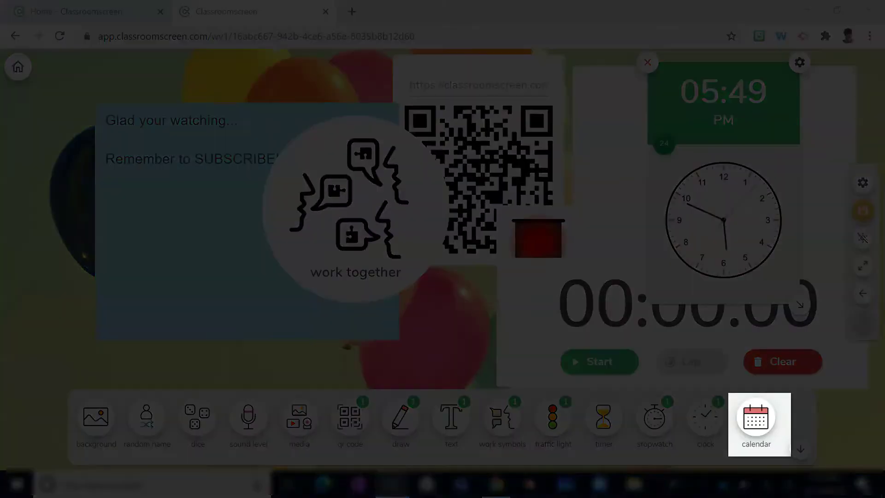
left_click(756, 417)
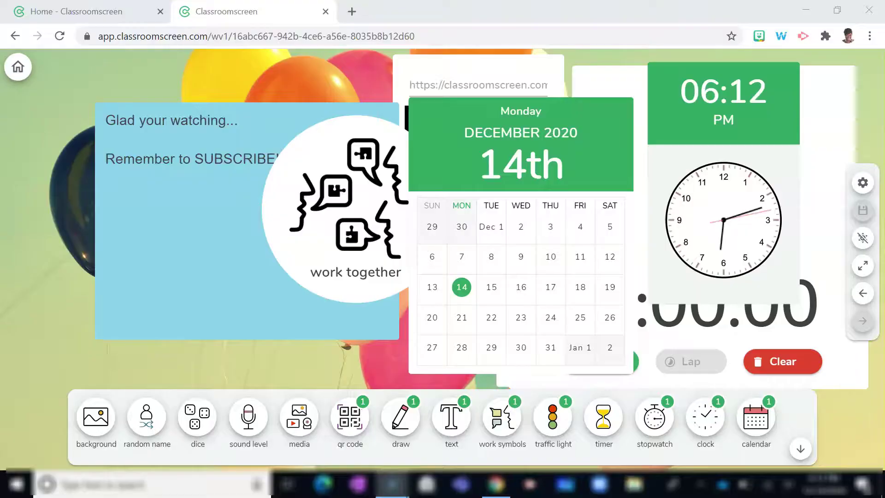
Open a smiley poll asking "What did you think of today's lesson?" and cast ten votes for the happiest face.
left_click(18, 67)
left_click(88, 360)
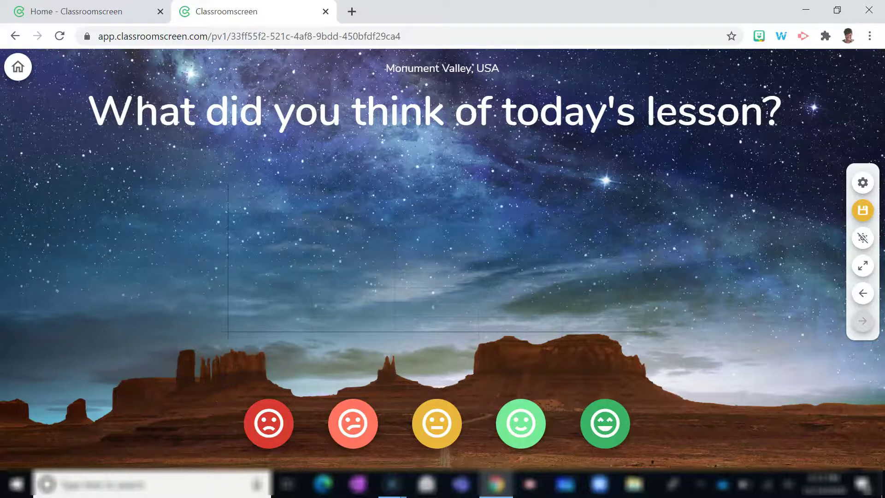
left_click(604, 423)
left_click(604, 424)
left_click(605, 423)
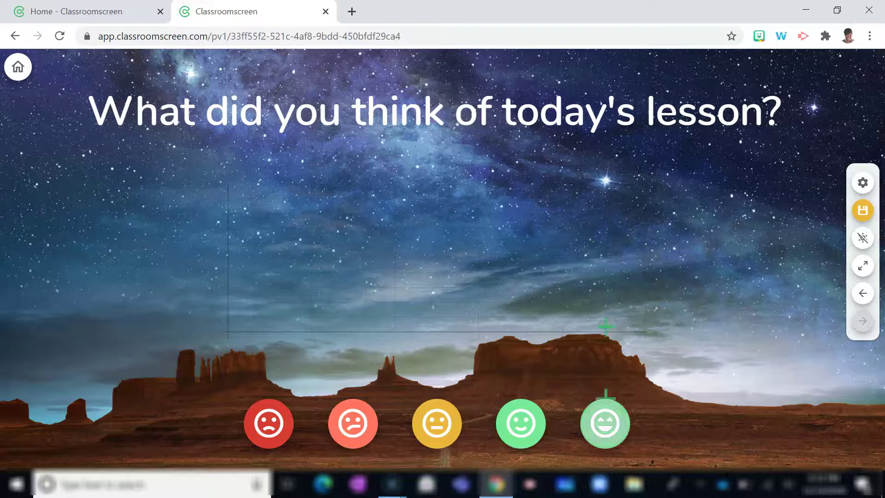
left_click(604, 423)
left_click(605, 423)
left_click(605, 423)
left_click(604, 423)
left_click(605, 423)
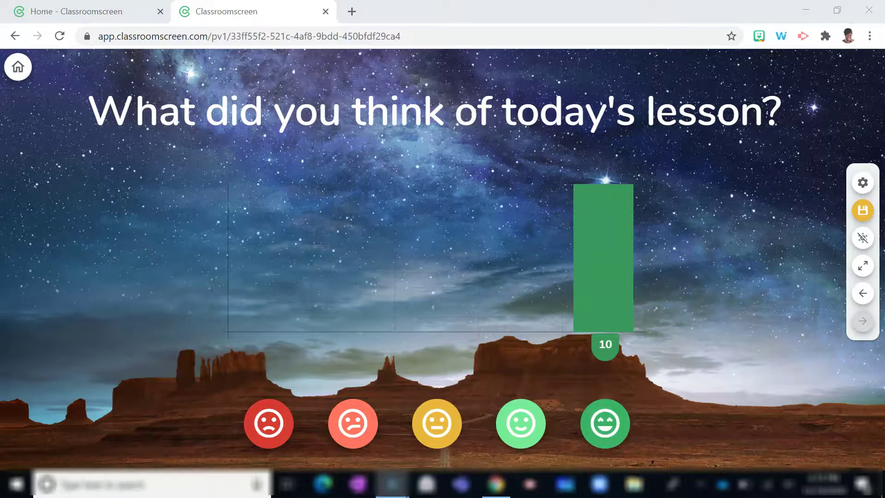